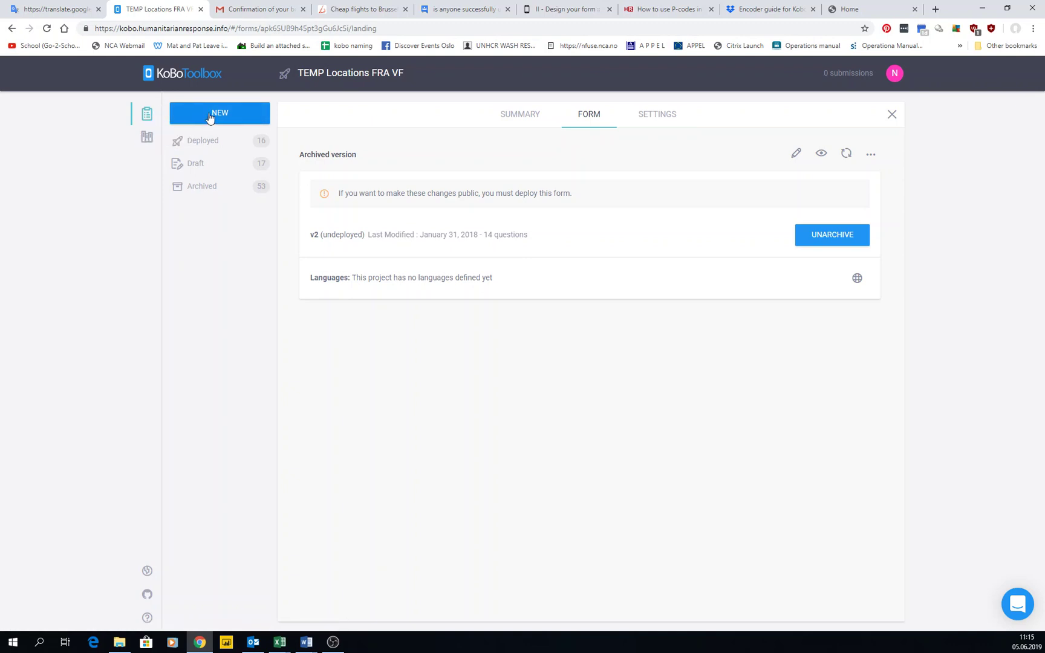
# Start a new project from the NEW button
pyautogui.click(220, 114)
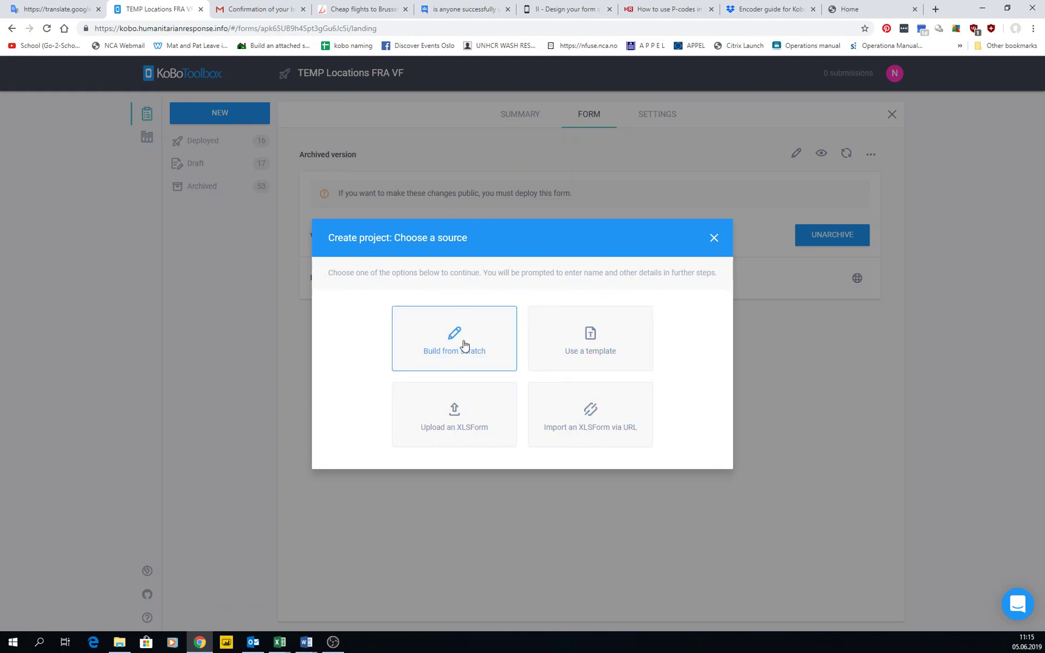
# Build from scratch, naming the project 'Test Eng' with description 'this form is to test in the training'
pyautogui.click(443, 340)
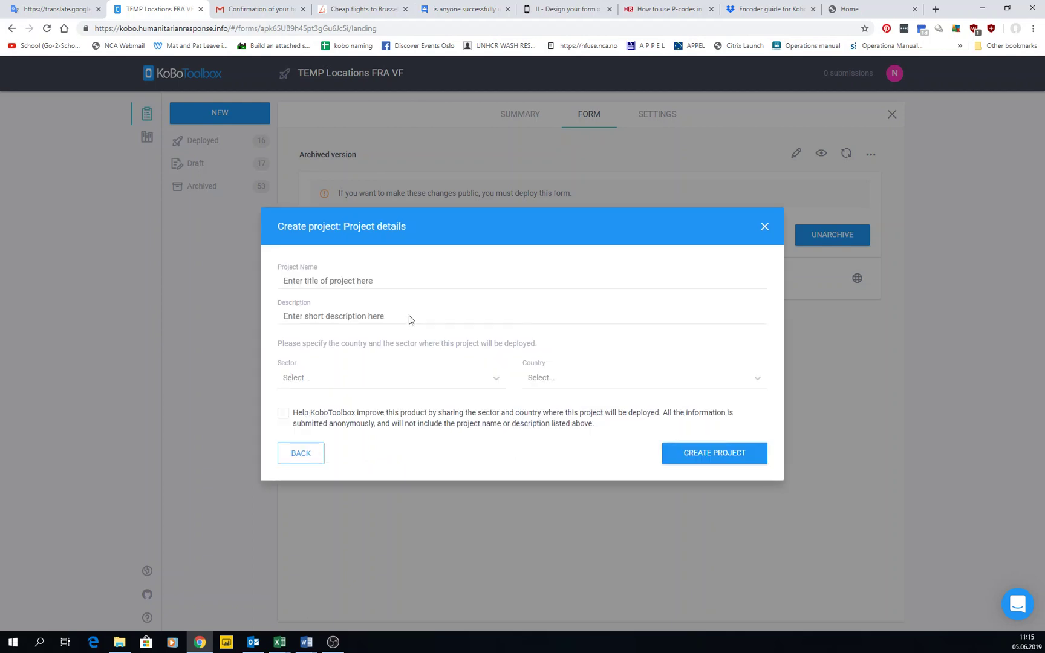
pyautogui.click(325, 283)
pyautogui.write('Test')
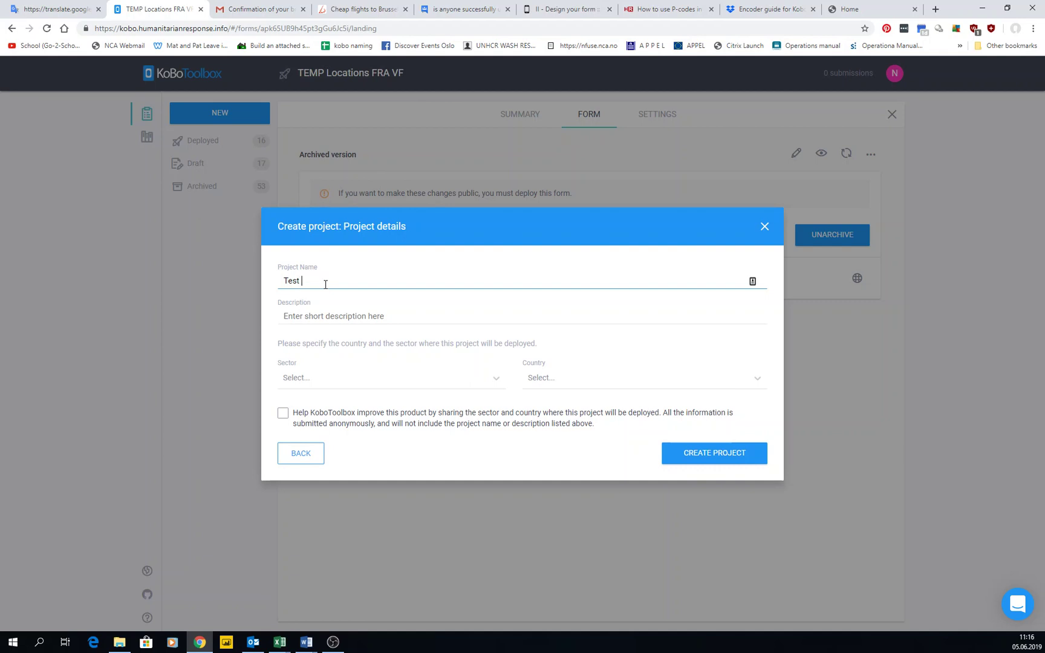
pyautogui.write(' Eng')
pyautogui.press('Tab')
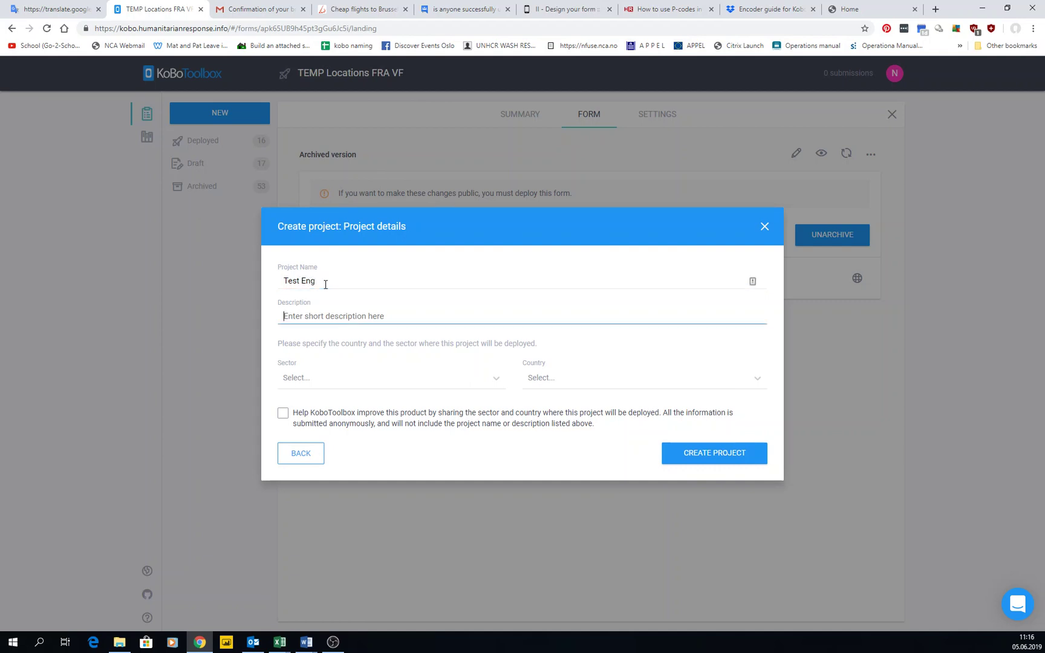
pyautogui.write('this form is to test in the training')
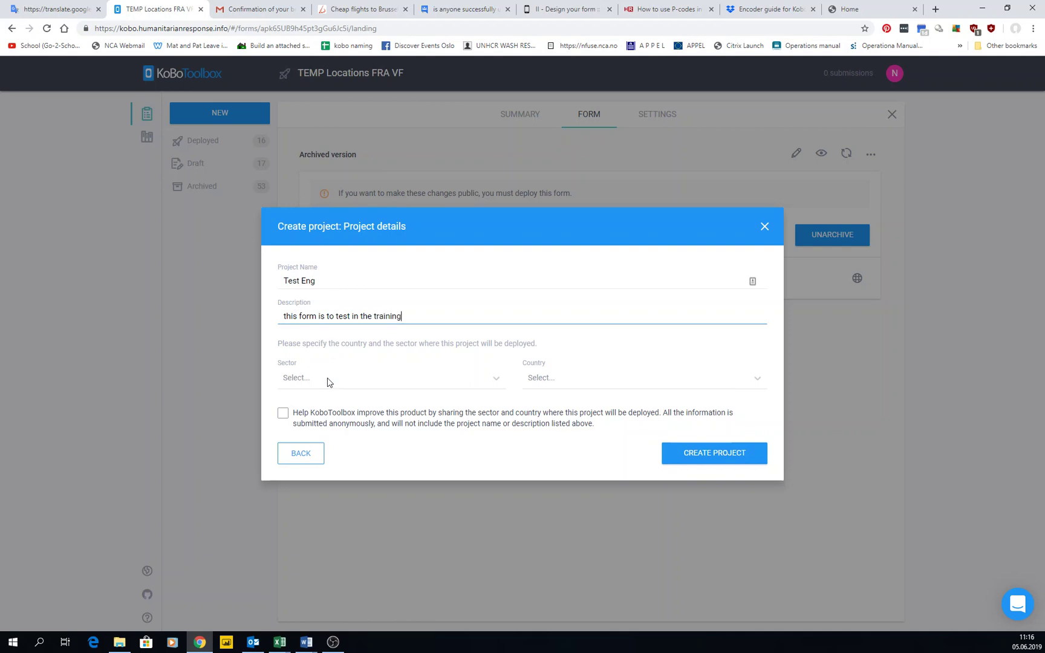
# Set the sector to Sanitation, Water & Hygiene and the country to Norway
pyautogui.click(330, 380)
pyautogui.scroll(-5, 349, 414)
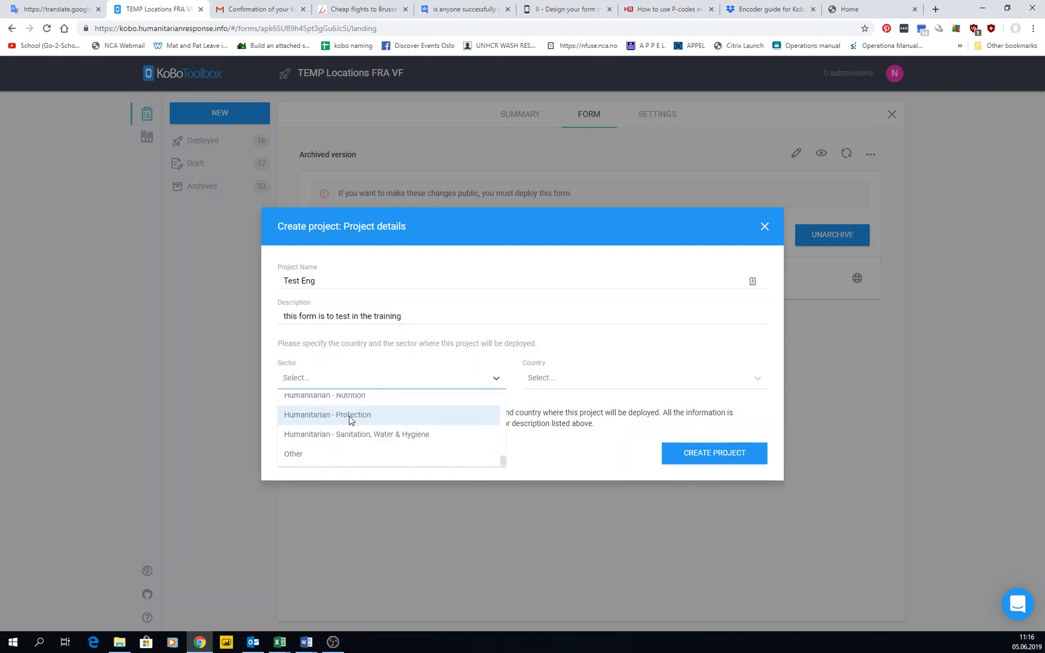
pyautogui.click(378, 435)
pyautogui.click(604, 380)
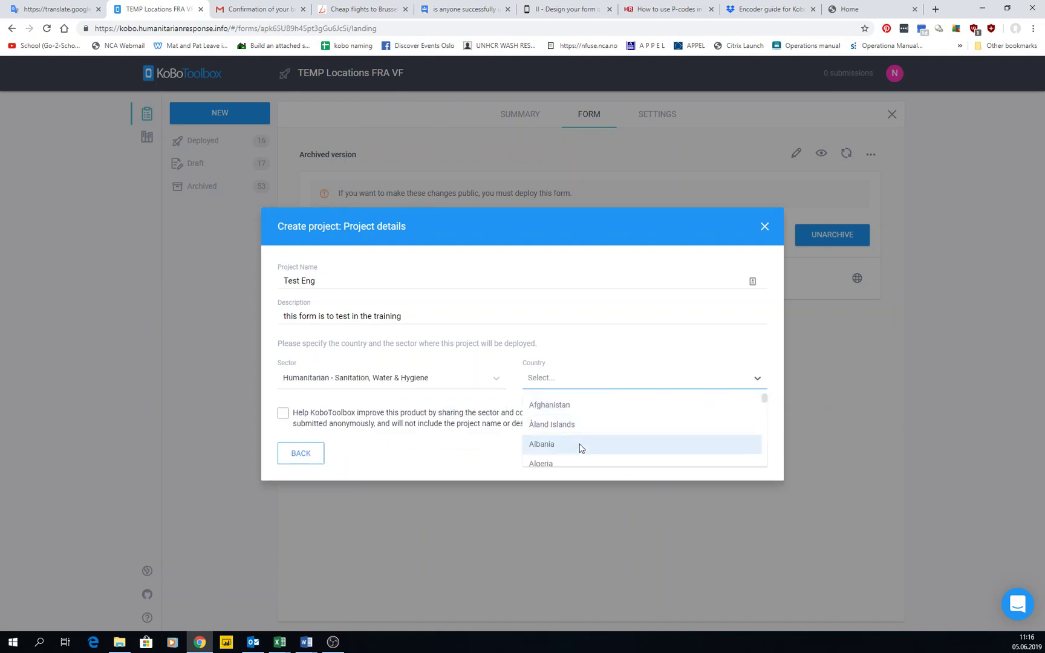
pyautogui.scroll(-5, 579, 448)
pyautogui.scroll(-4, 579, 447)
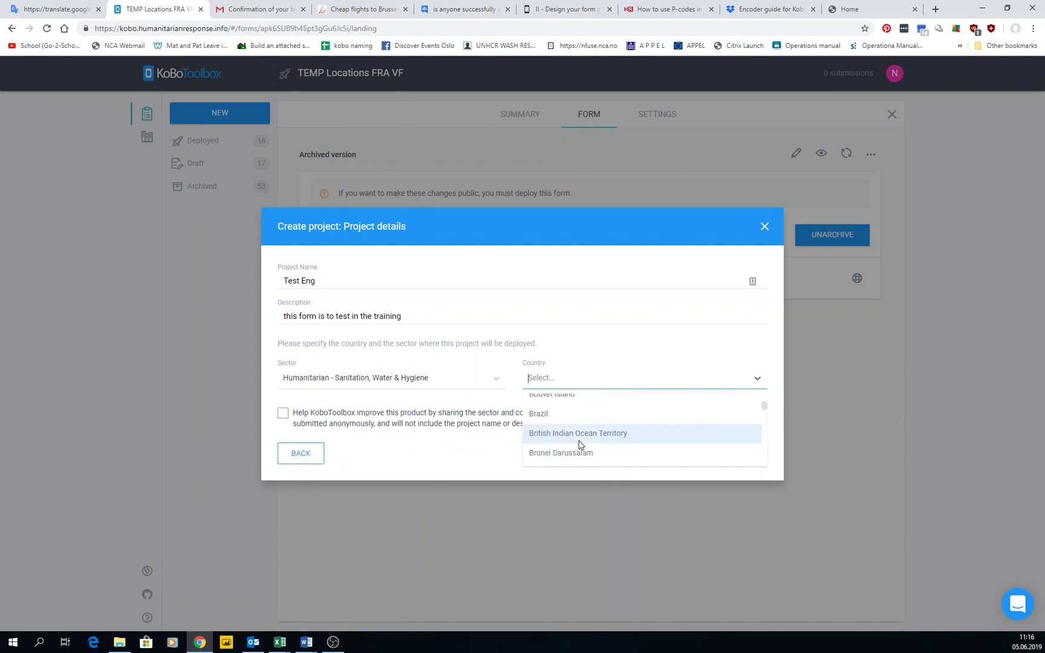
pyautogui.write('nor')
pyautogui.click(573, 435)
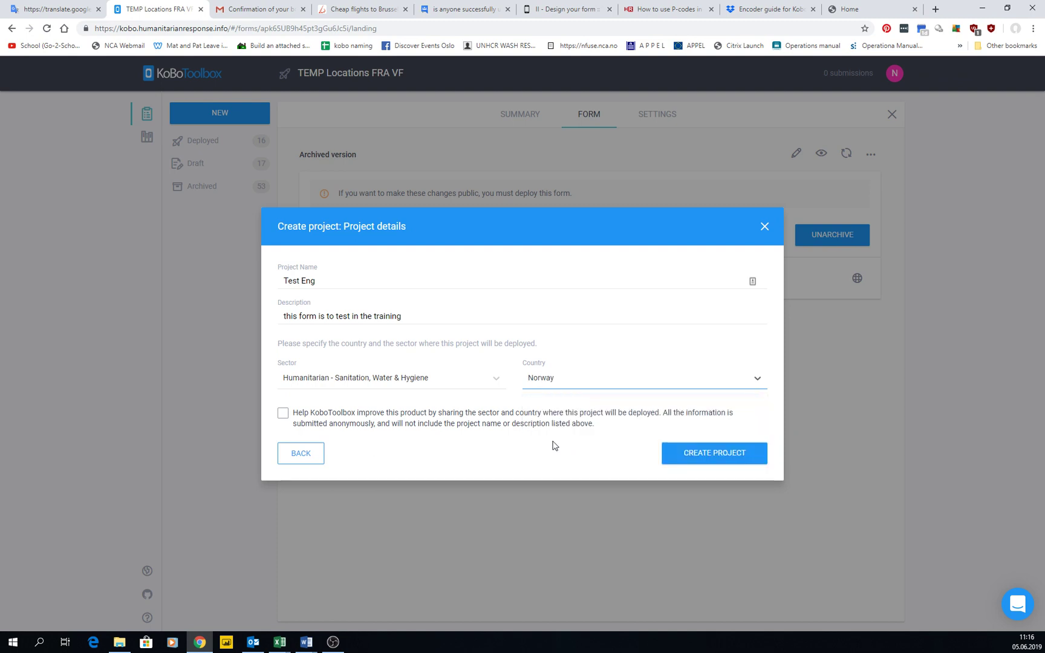
# Create the Test Eng project and let the empty form builder open
pyautogui.click(704, 458)
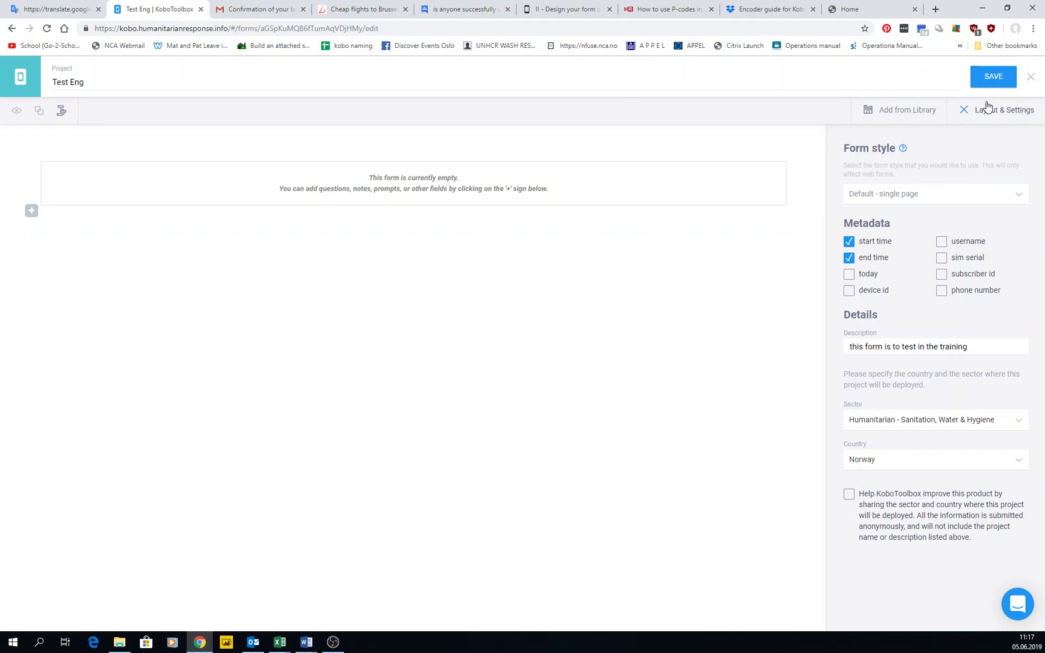
# Keep the form style as Default - single page
pyautogui.moveTo(844, 149); pyautogui.dragTo(898, 152)
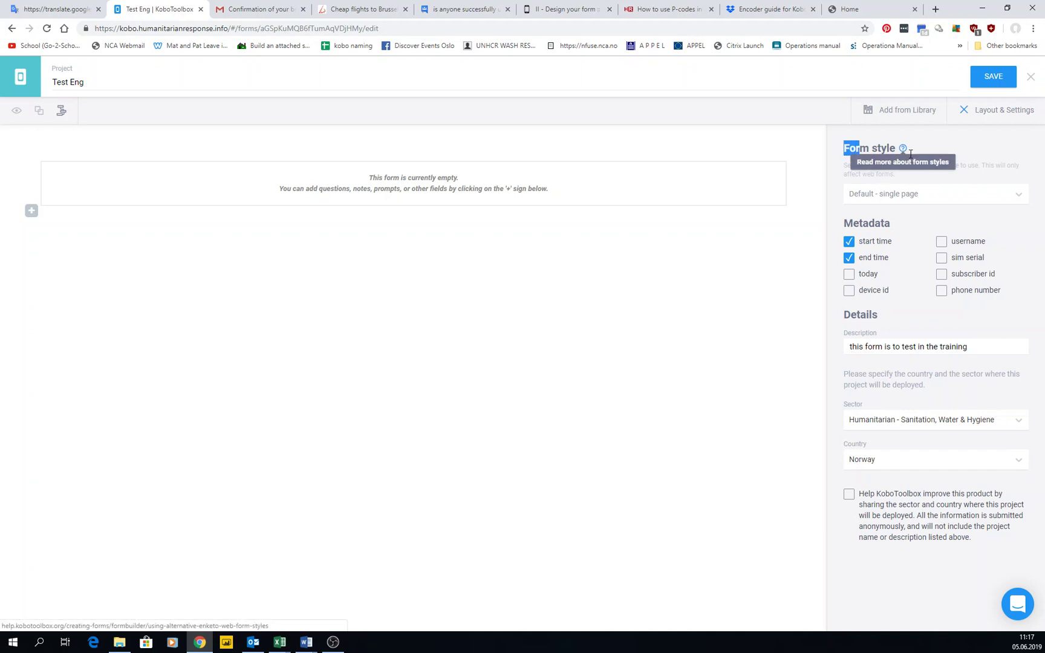
pyautogui.click(916, 180)
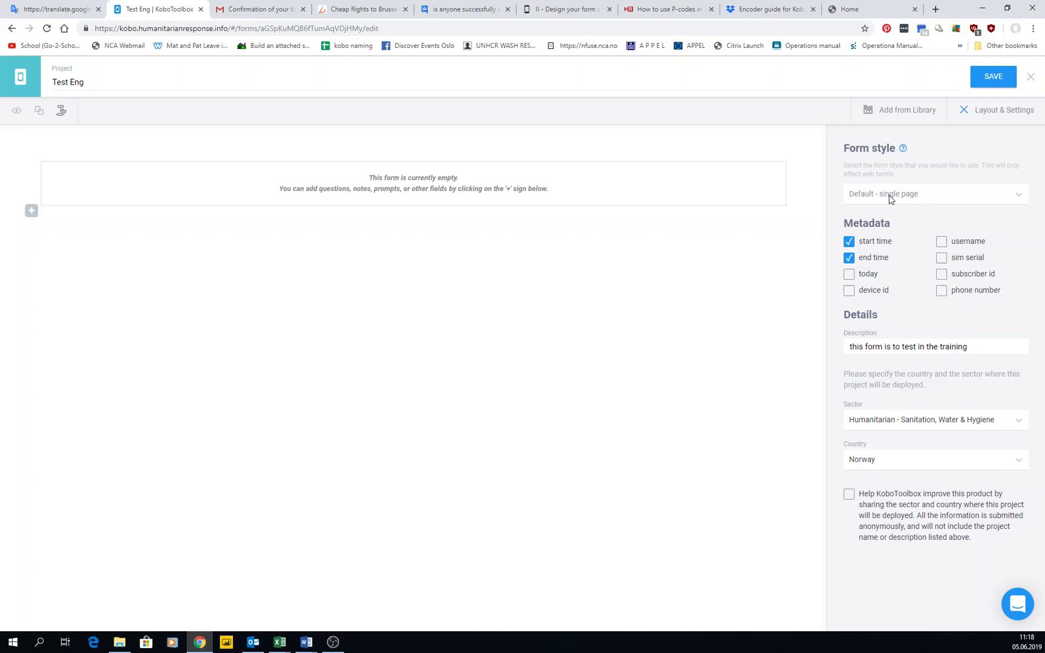
pyautogui.click(889, 199)
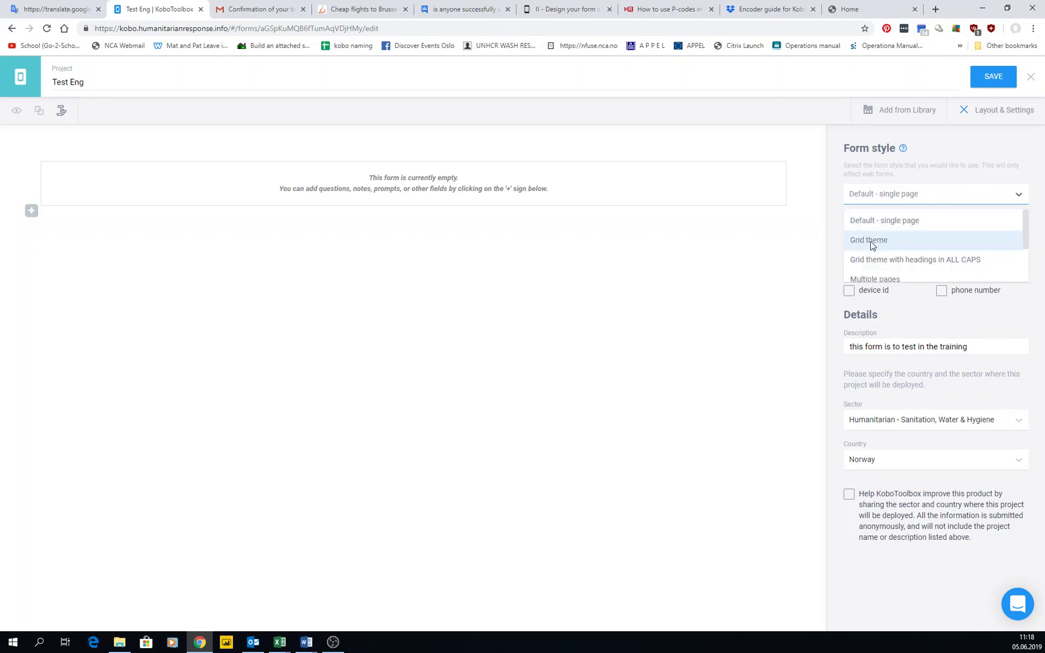
pyautogui.click(927, 196)
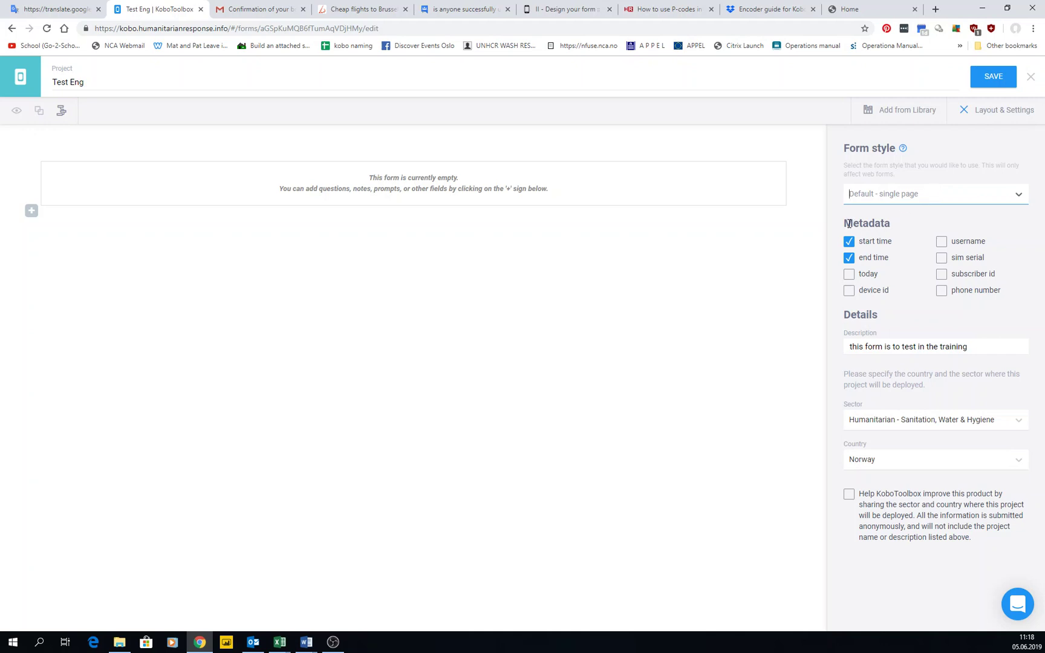
# Add today and username metadata, leaving the sector unchanged
pyautogui.moveTo(850, 224); pyautogui.dragTo(901, 229)
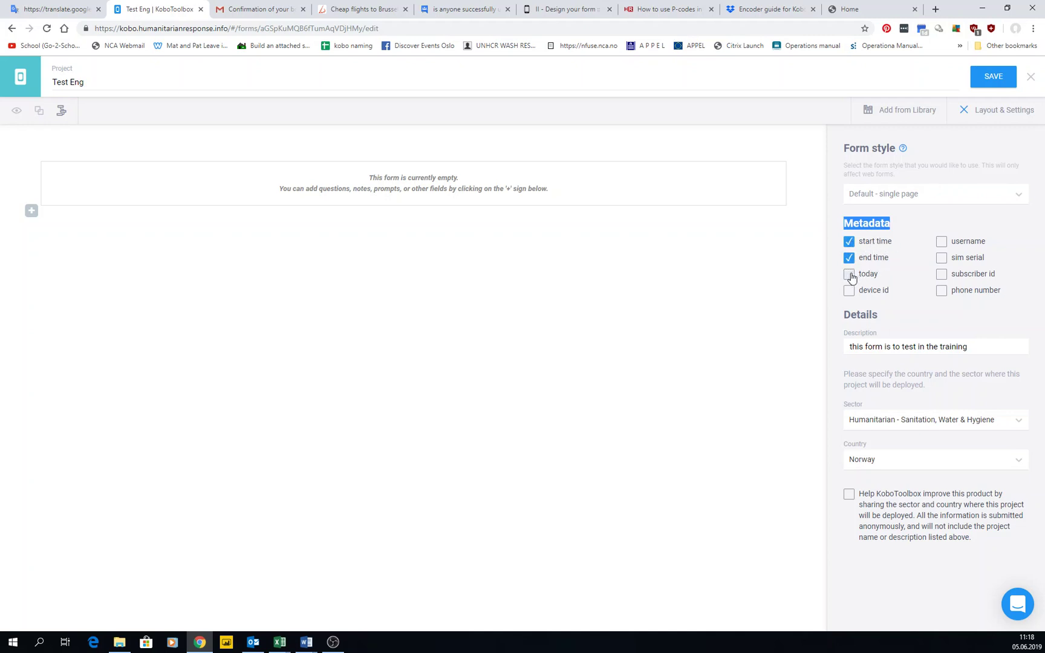
pyautogui.click(850, 277)
pyautogui.click(943, 243)
pyautogui.moveTo(852, 348); pyautogui.dragTo(990, 348)
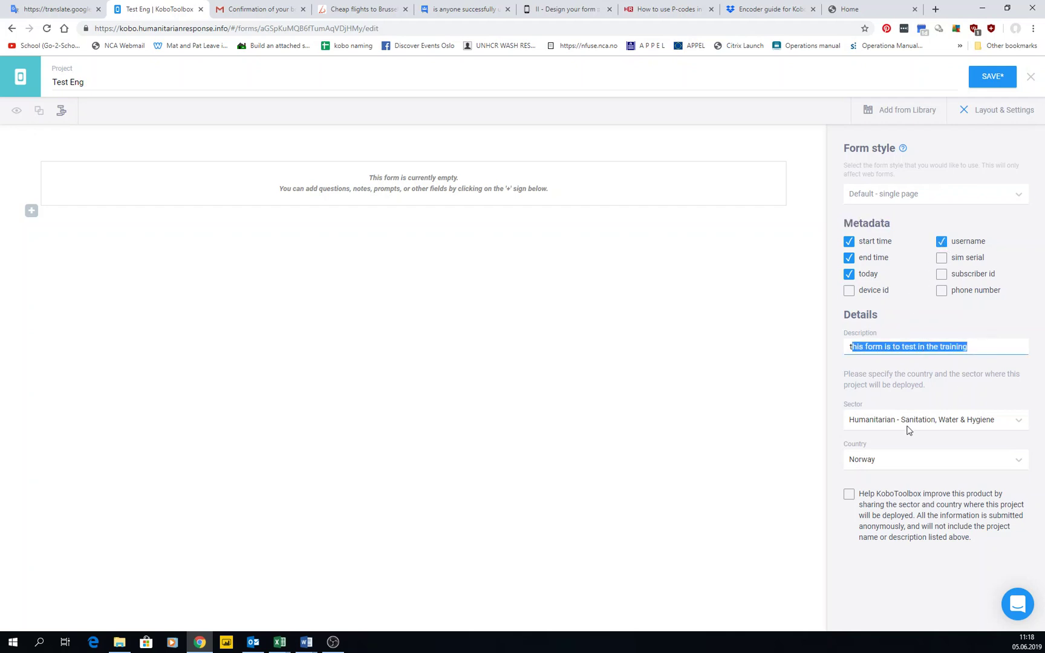
pyautogui.click(899, 424)
pyautogui.click(904, 430)
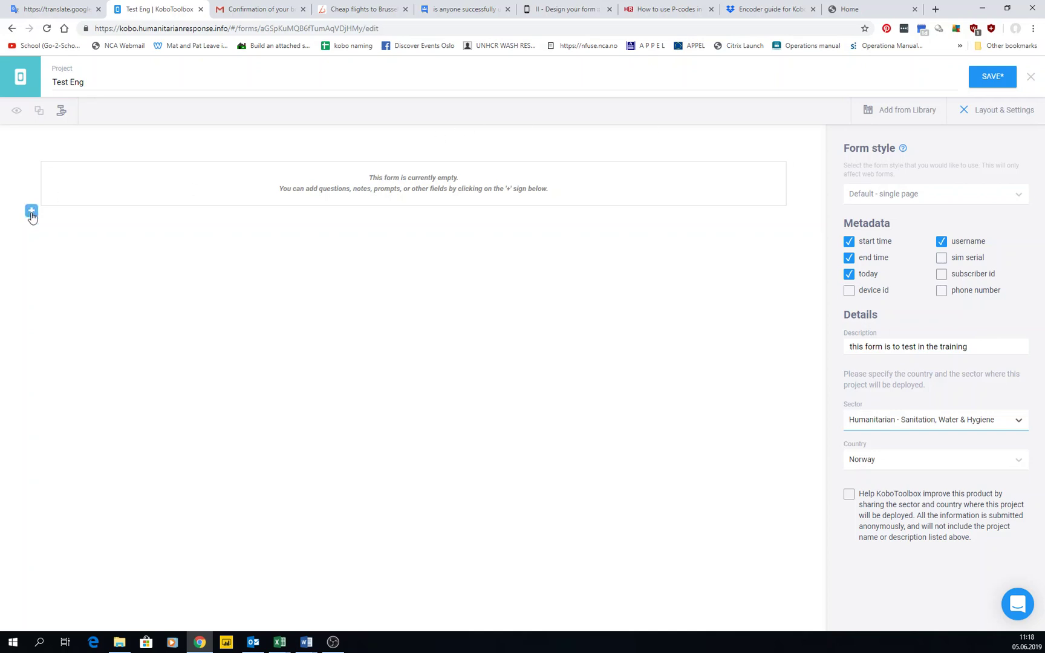
# Add the question '1 Name of the person' to the empty form
pyautogui.click(32, 211)
pyautogui.write('1 Na')
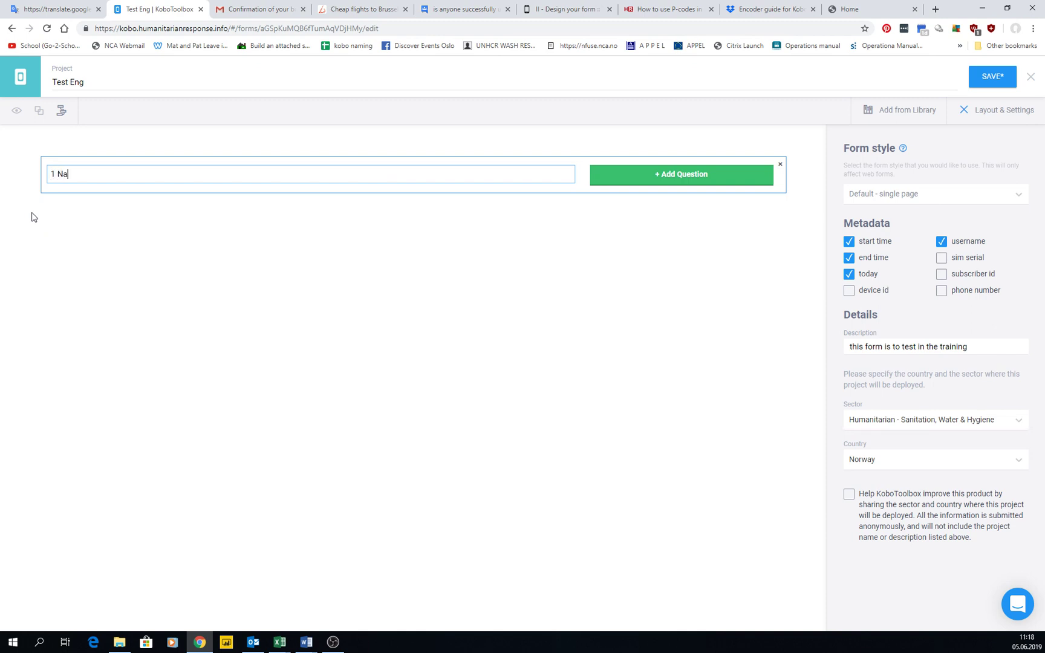
pyautogui.write('me of the person')
pyautogui.click(683, 174)
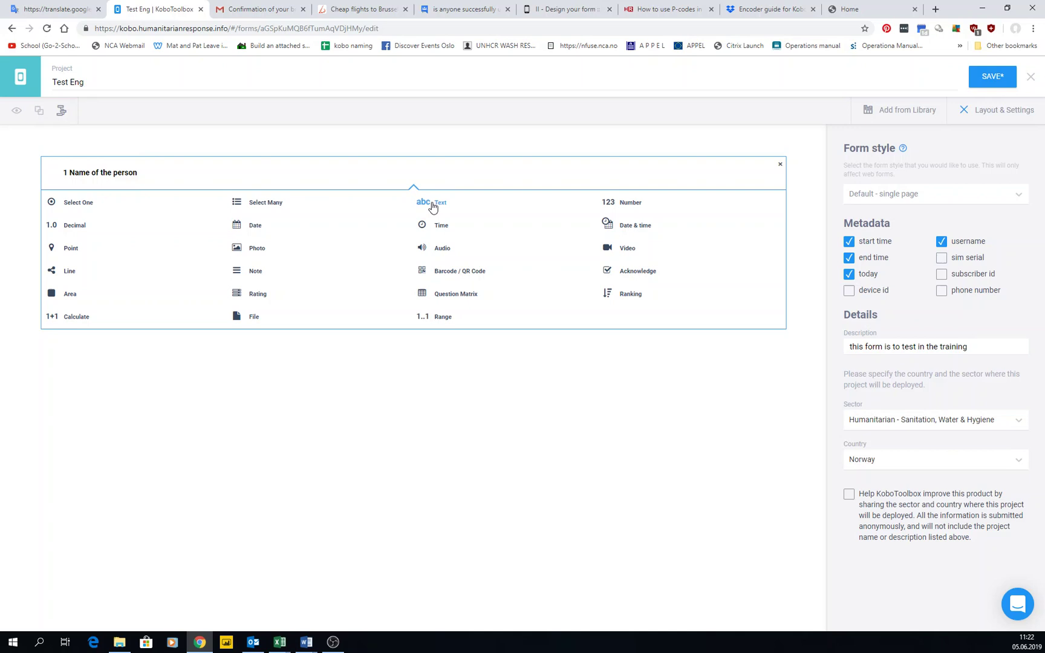
# Make it a Text question with the hint 'Type only the first name'
pyautogui.click(432, 206)
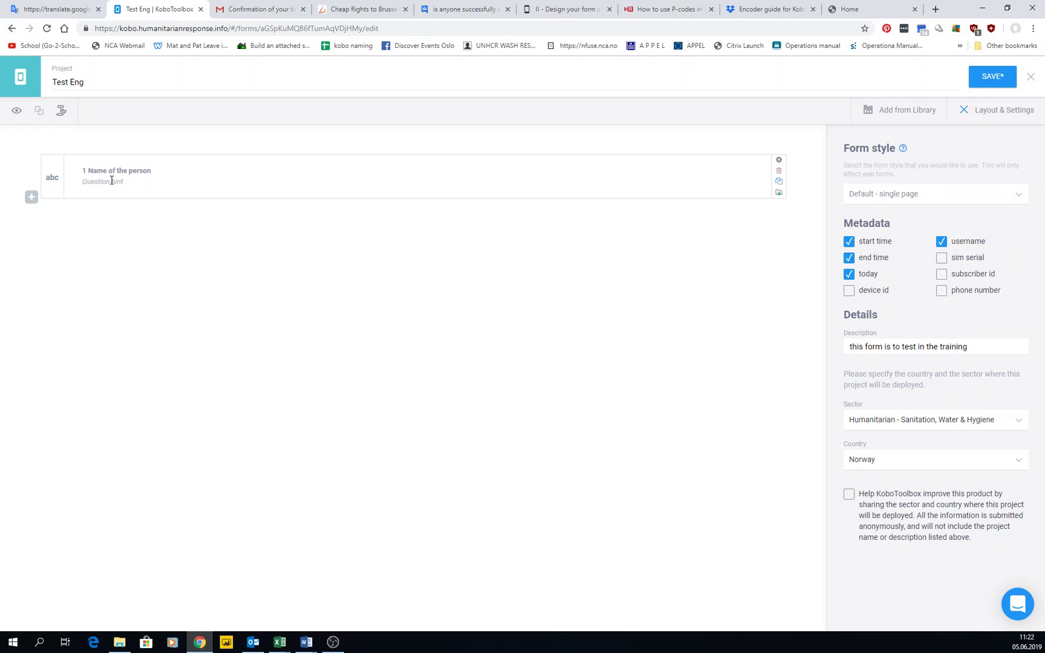
pyautogui.write('Type only the first name')
# Open the question's settings and review its data column name, title and hint
pyautogui.click(780, 165)
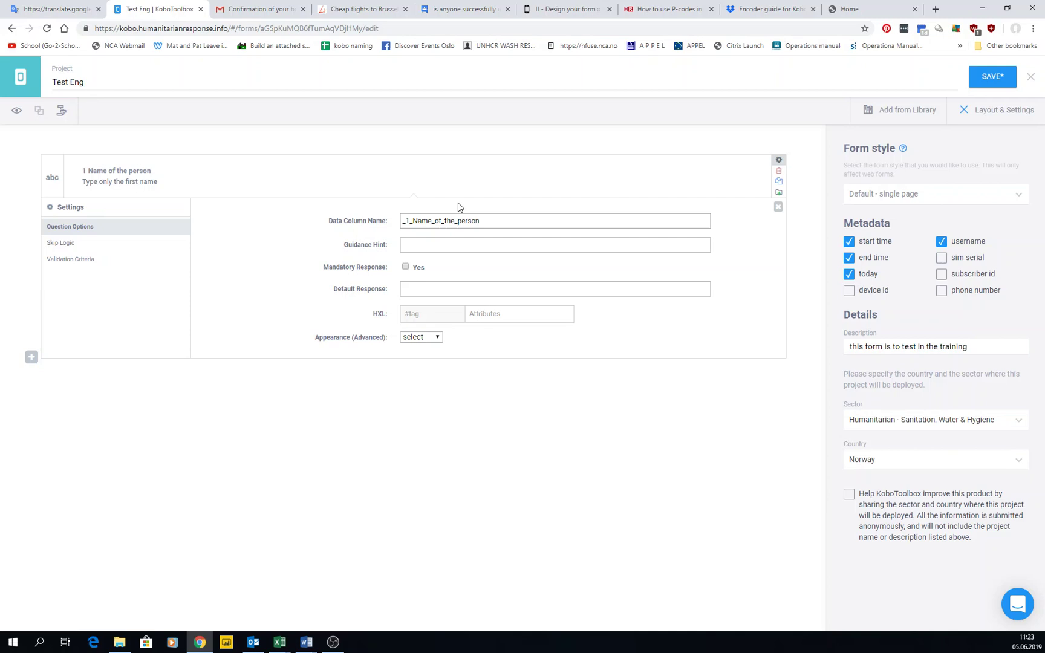
pyautogui.moveTo(519, 222); pyautogui.dragTo(377, 224)
pyautogui.click(407, 220)
pyautogui.moveTo(84, 170); pyautogui.dragTo(151, 174)
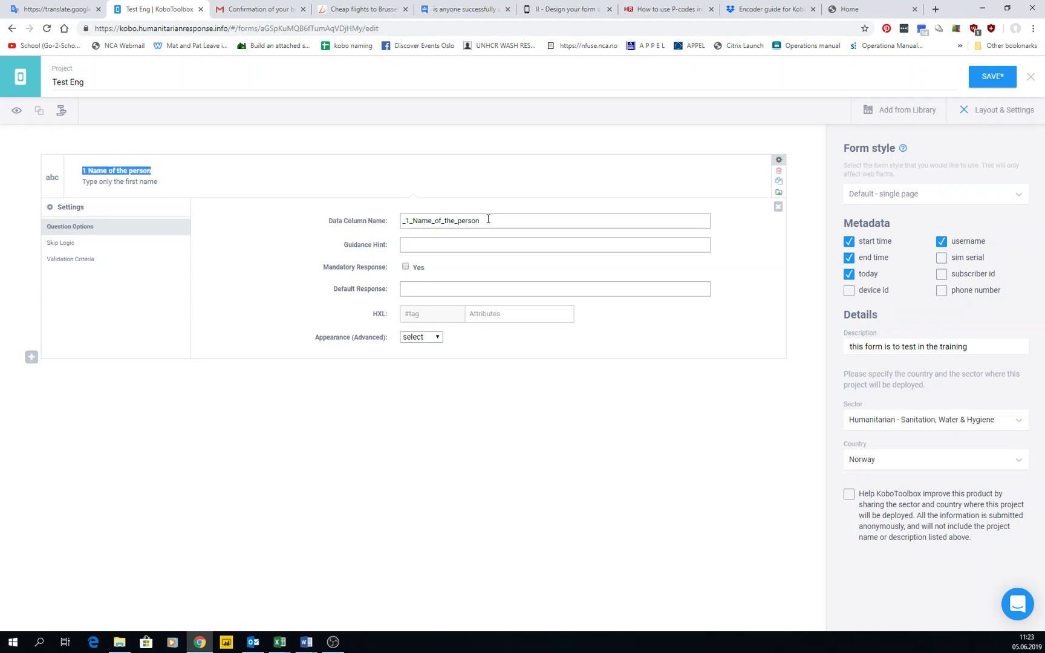
pyautogui.moveTo(488, 219); pyautogui.dragTo(373, 217)
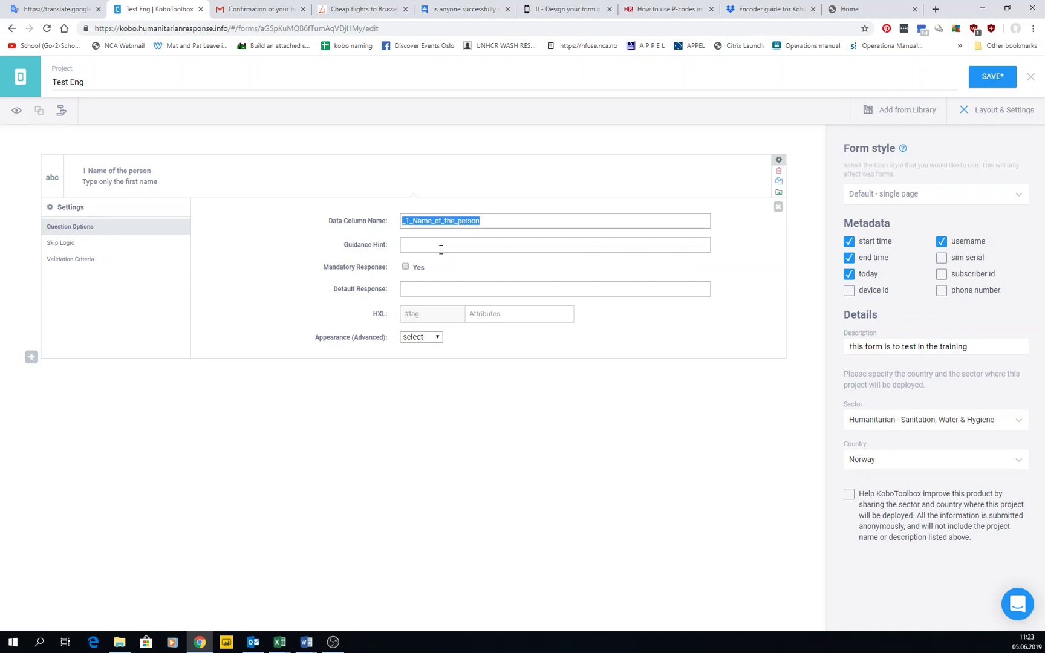
pyautogui.click(340, 253)
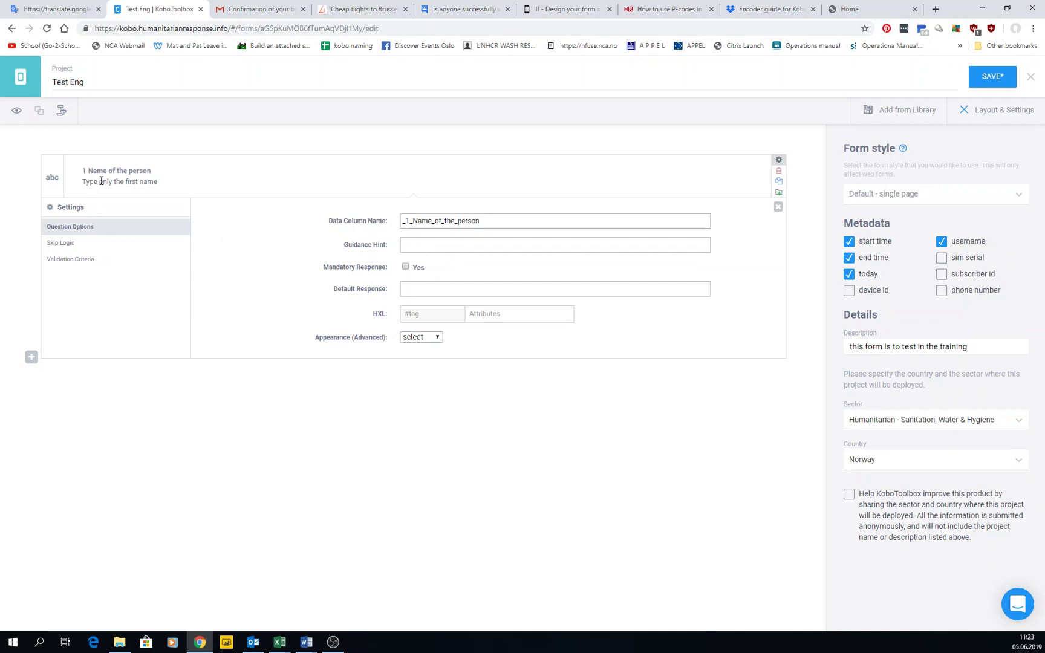
pyautogui.moveTo(83, 181); pyautogui.dragTo(303, 238)
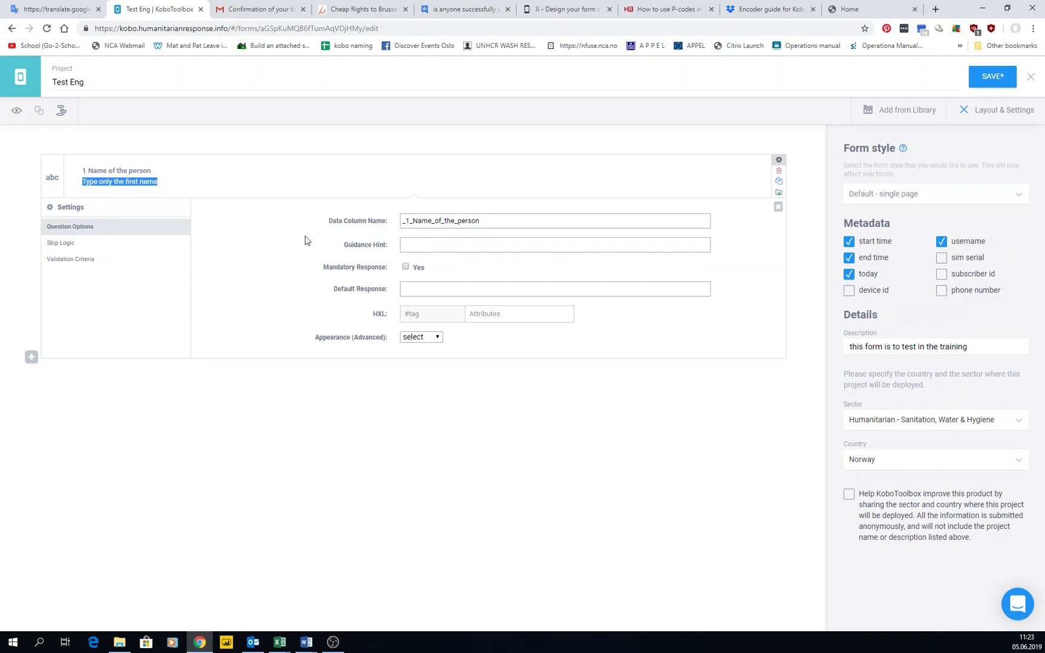
pyautogui.click(441, 248)
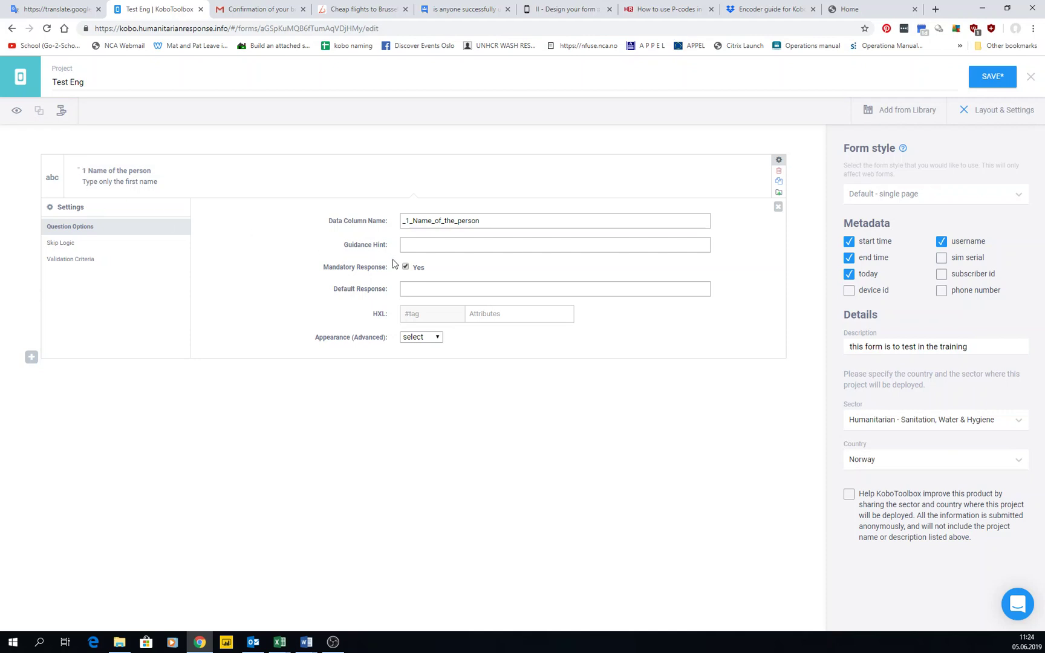
# Mark the question mandatory and retitle it '1 Email of the person'
pyautogui.click(405, 268)
pyautogui.click(354, 289)
pyautogui.moveTo(156, 171); pyautogui.dragTo(55, 166)
pyautogui.write('1 Em')
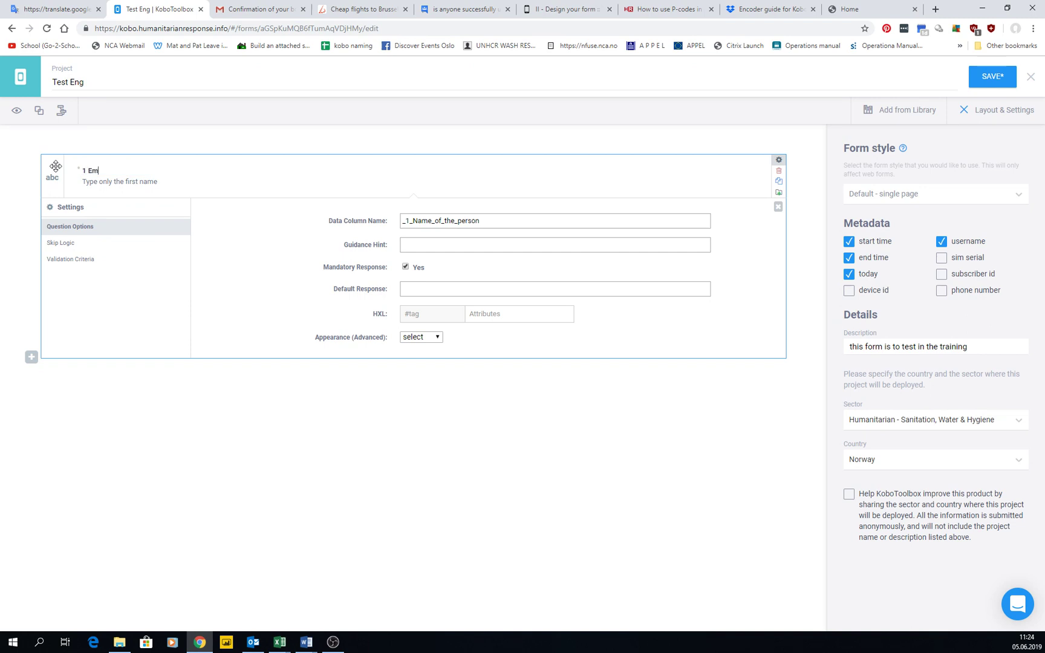
pyautogui.write('ail of the person')
pyautogui.click(411, 289)
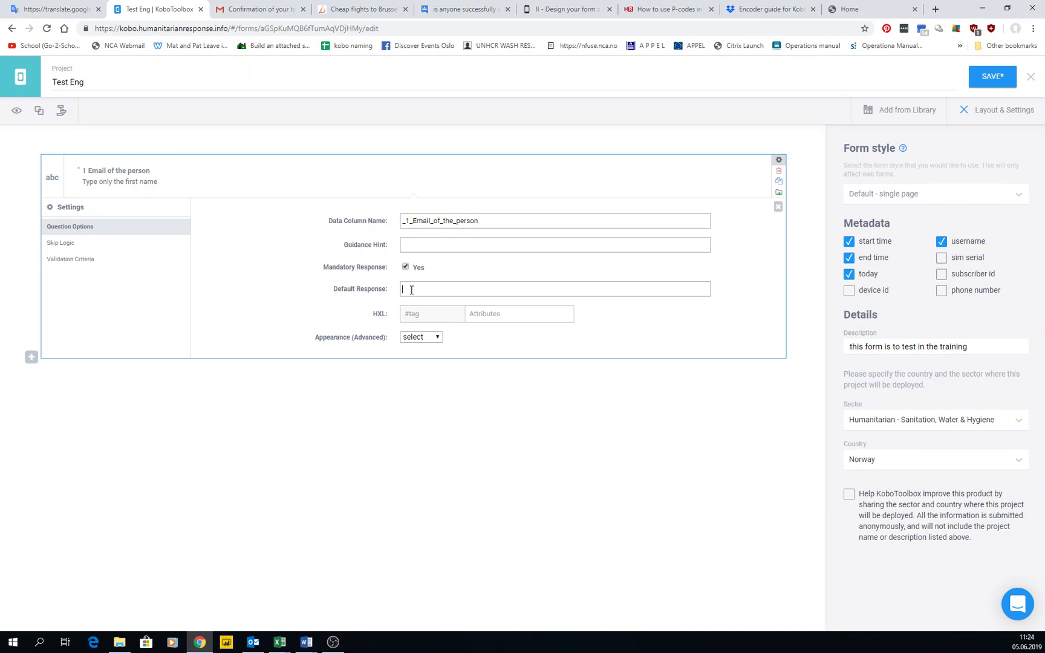
pyautogui.write('@complany.no')
pyautogui.click(430, 289)
pyautogui.press('BackSpace')
pyautogui.press('BackSpace')
pyautogui.moveTo(452, 288); pyautogui.dragTo(410, 294)
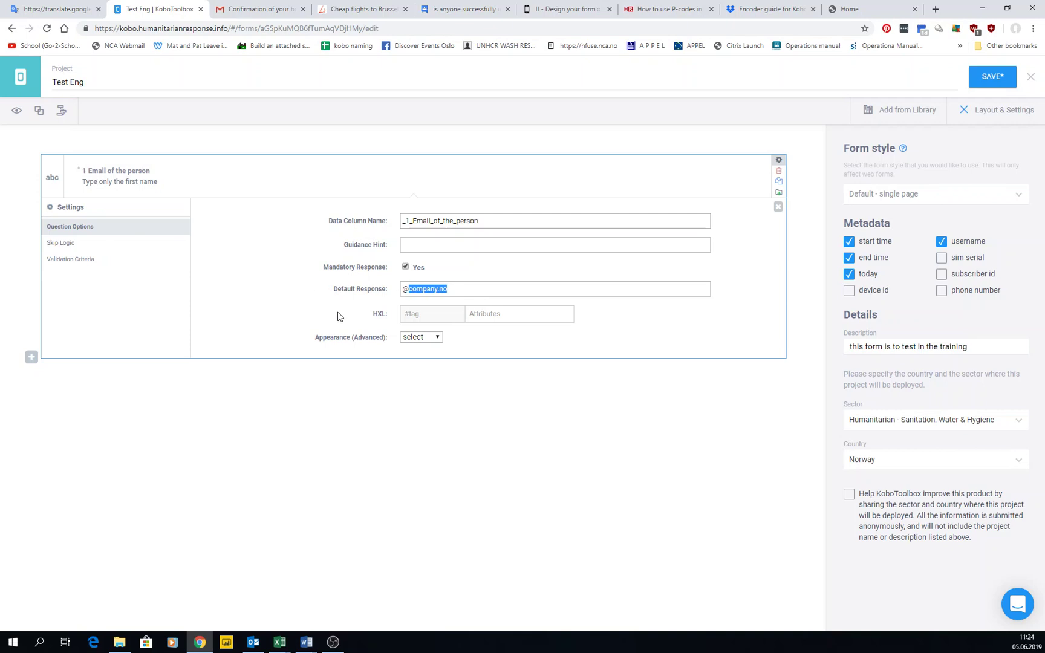
pyautogui.click(17, 112)
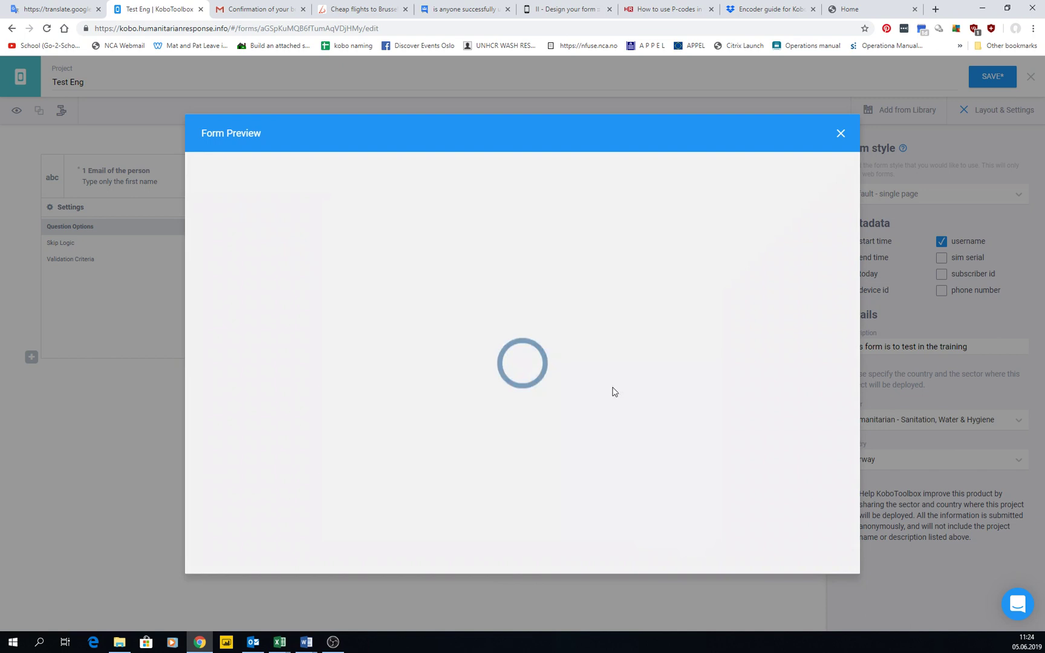
pyautogui.click(363, 335)
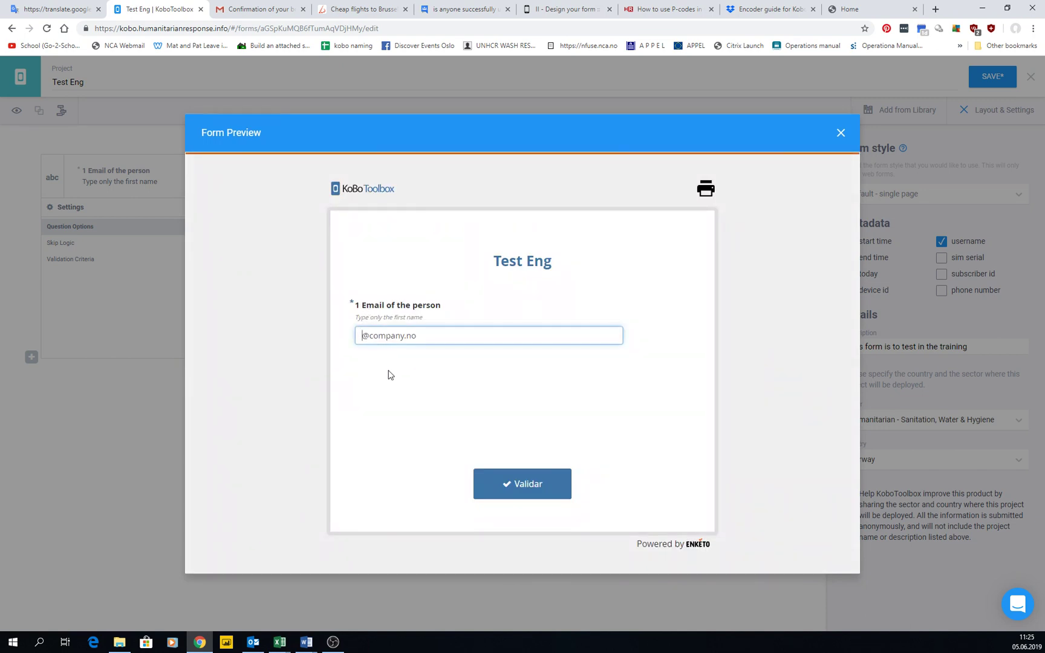
pyautogui.write('iker')
pyautogui.moveTo(446, 341); pyautogui.dragTo(379, 336)
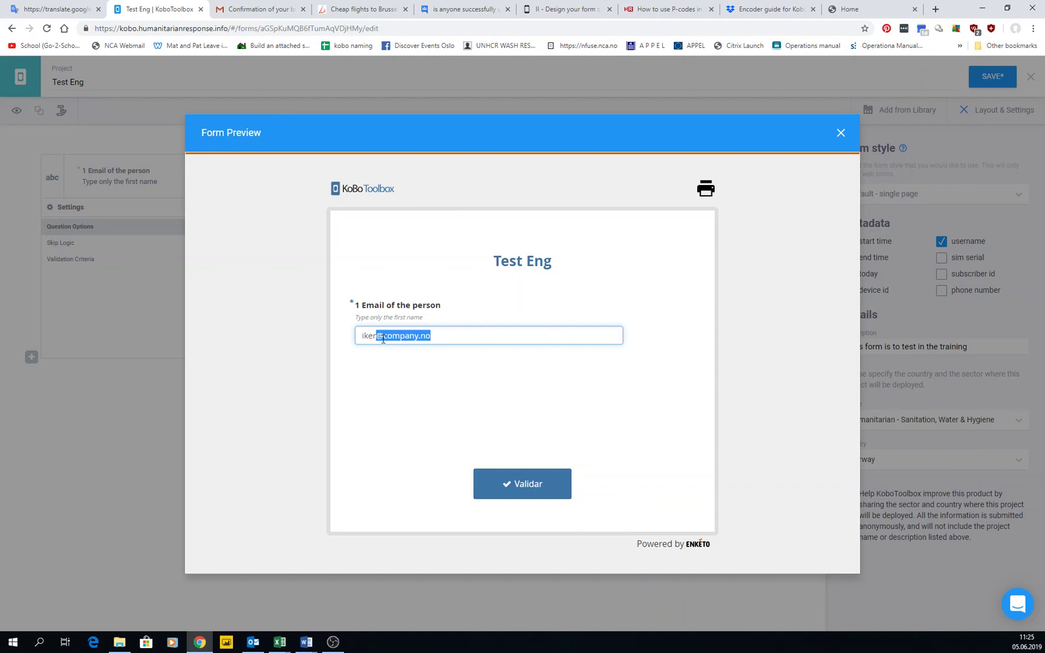
pyautogui.click(381, 337)
pyautogui.moveTo(376, 337); pyautogui.dragTo(440, 337)
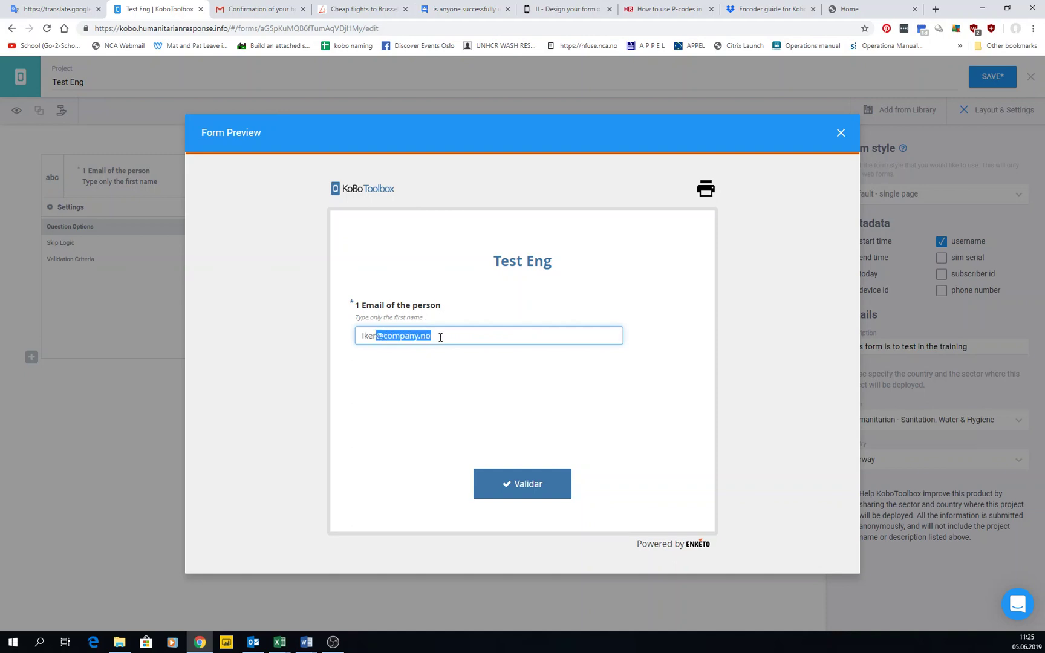